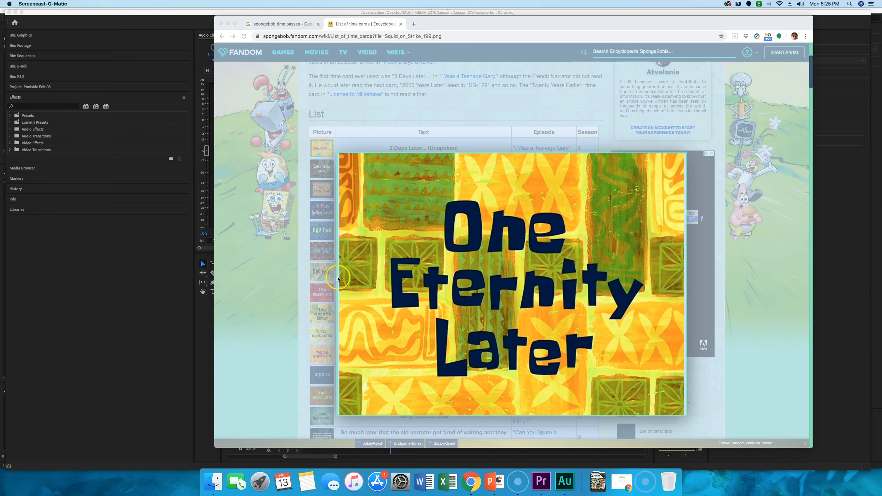
Step: Leave the browser's time card page and switch to the Poolside Edit 05 project in Premiere Pro
click(495, 125)
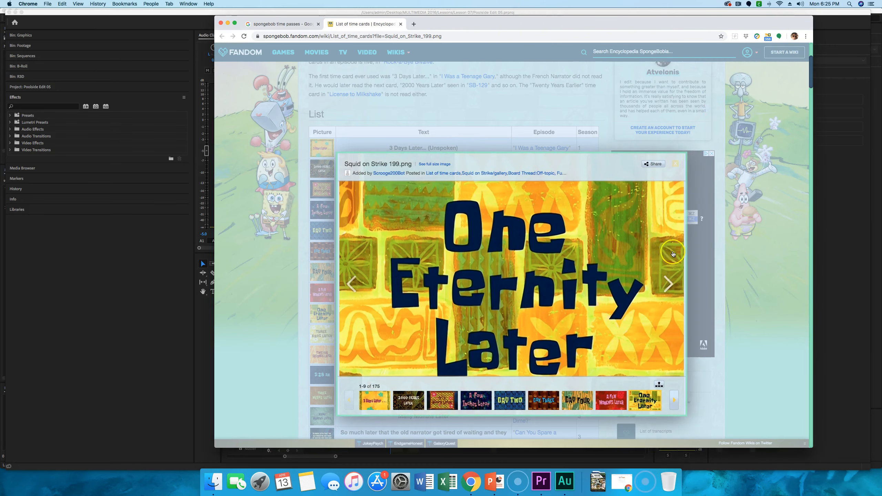
click(502, 75)
click(132, 274)
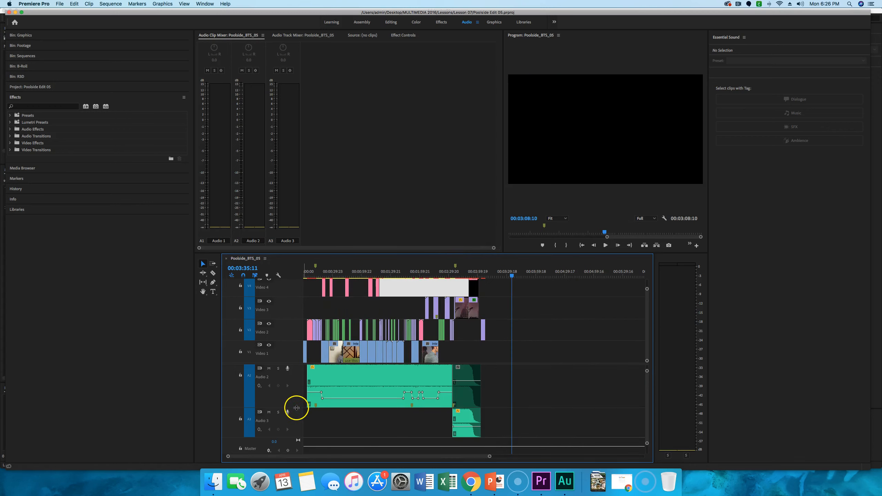
Step: Adjust the timeline's track area to show Audio 1 to Audio 3, and mute the Audio 2 track
drag(296, 407, 288, 368)
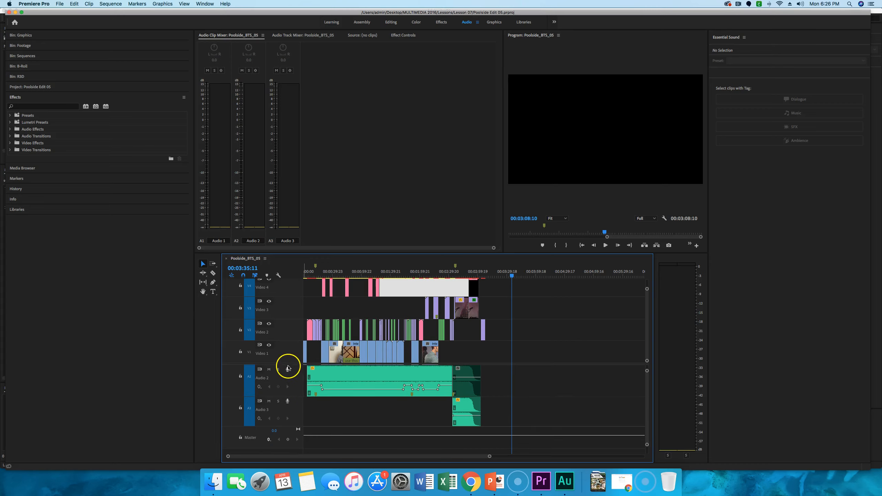
click(298, 367)
drag(298, 367, 295, 414)
click(290, 364)
drag(290, 363, 290, 390)
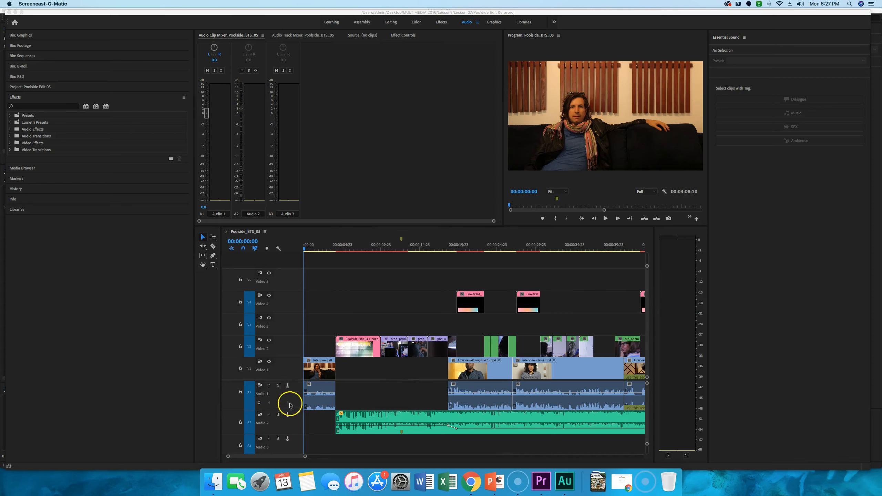
click(342, 394)
click(269, 414)
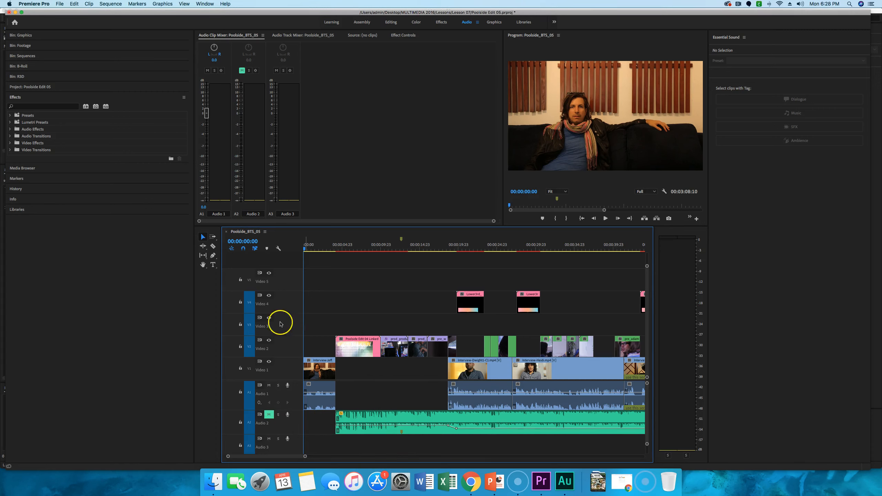
Step: Move the playhead to 00:01:32:07 and play the interview clip that starts there
click(244, 240)
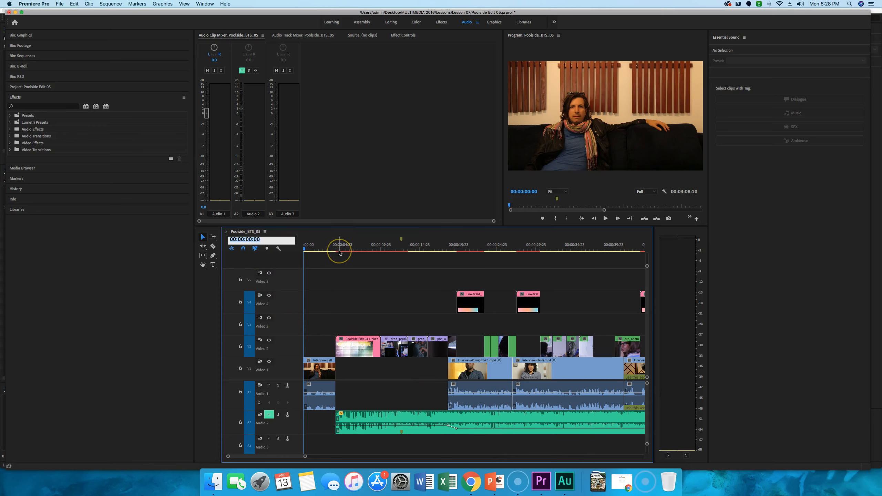
text(13207)
key(Return)
click(367, 235)
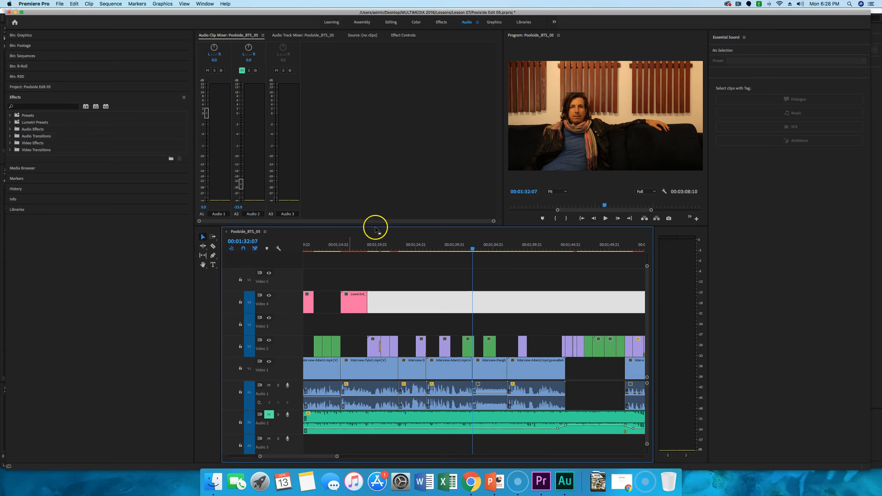
key(equal)
key(equal)
key(equal)
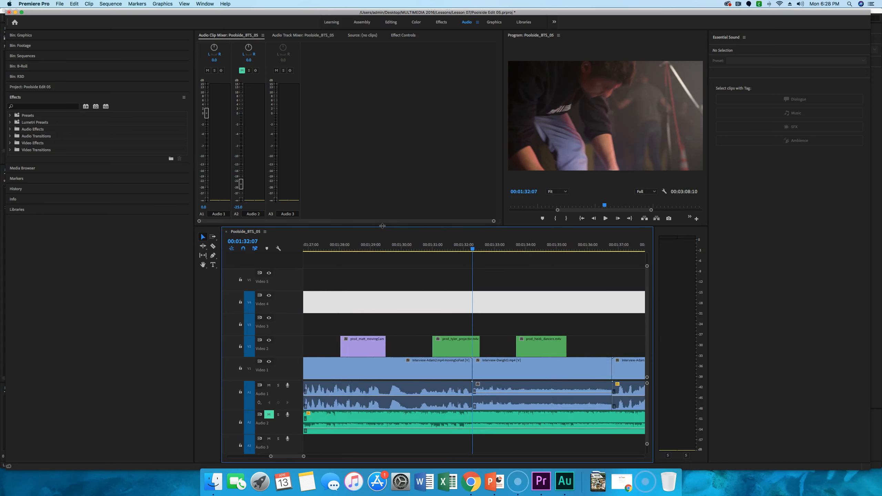
click(393, 225)
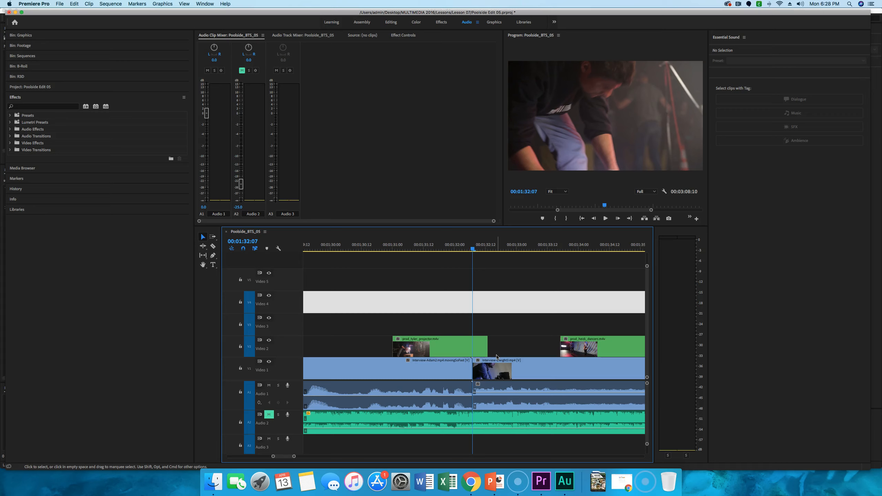
key(space)
key(space)
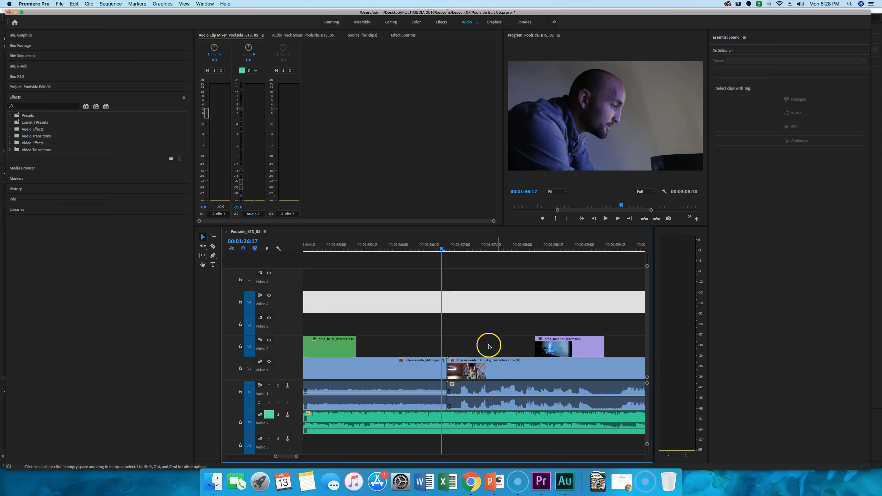
Step: Move the playhead to 00:01:51:23 and listen to the interview clip that starts there
click(246, 241)
text(1:51:23)
key(Return)
text(1)
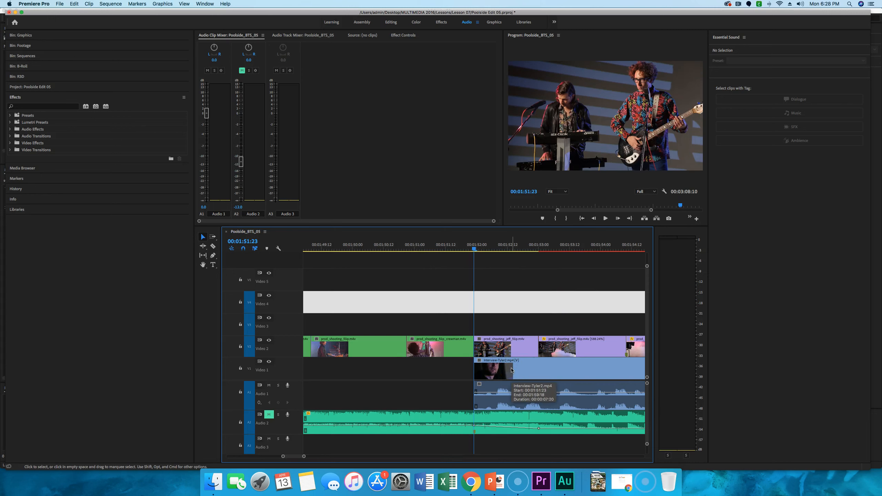
drag(304, 457, 291, 458)
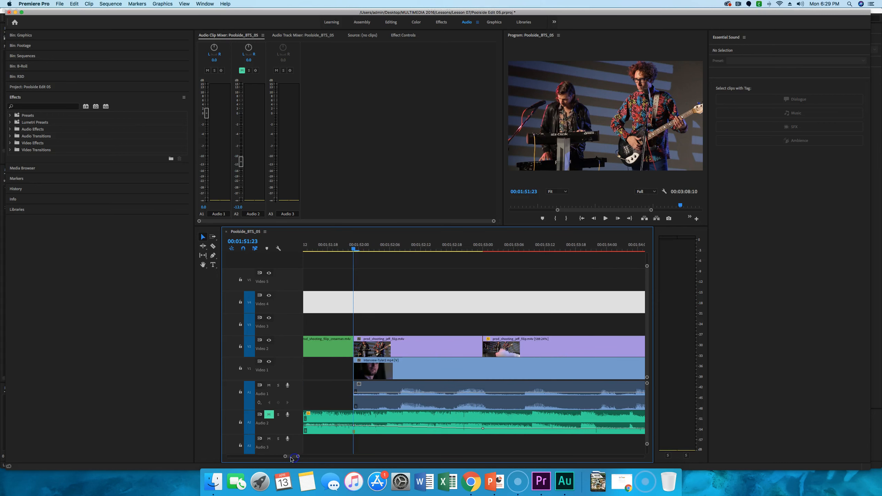
key(minus)
key(space)
key(space)
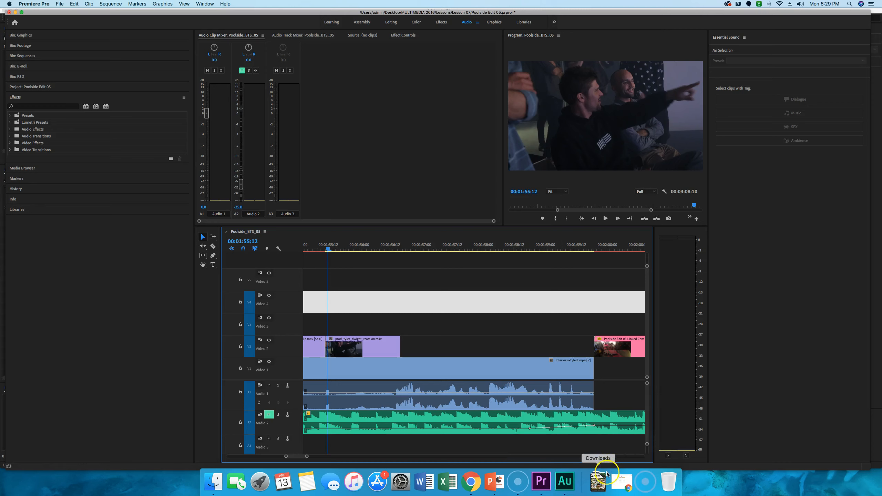
Step: Review the project's scratch disk locations and accept the project settings
click(566, 471)
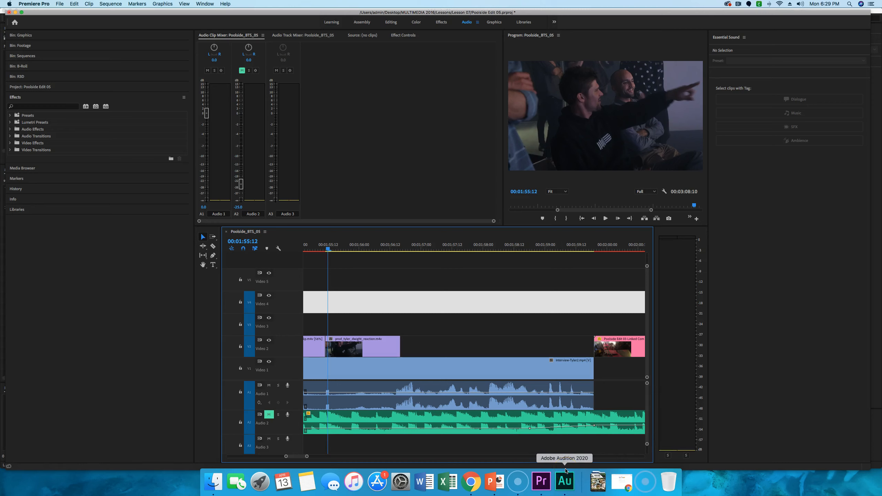
click(357, 367)
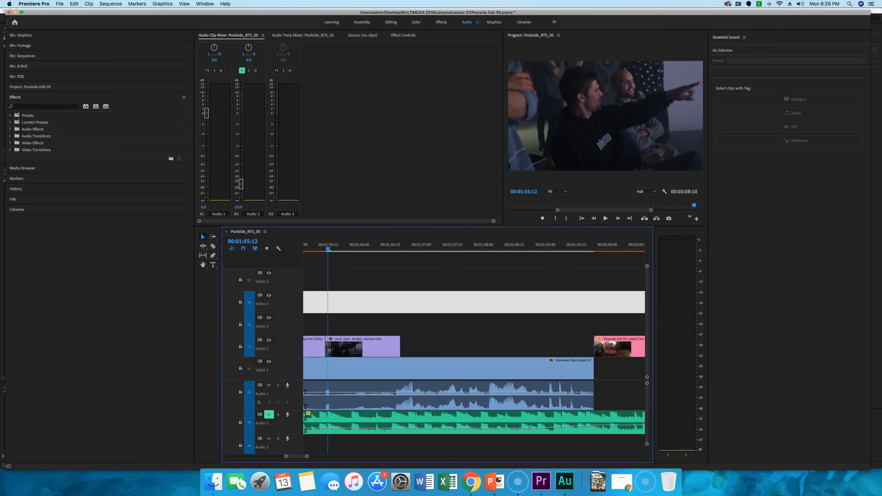
click(58, 4)
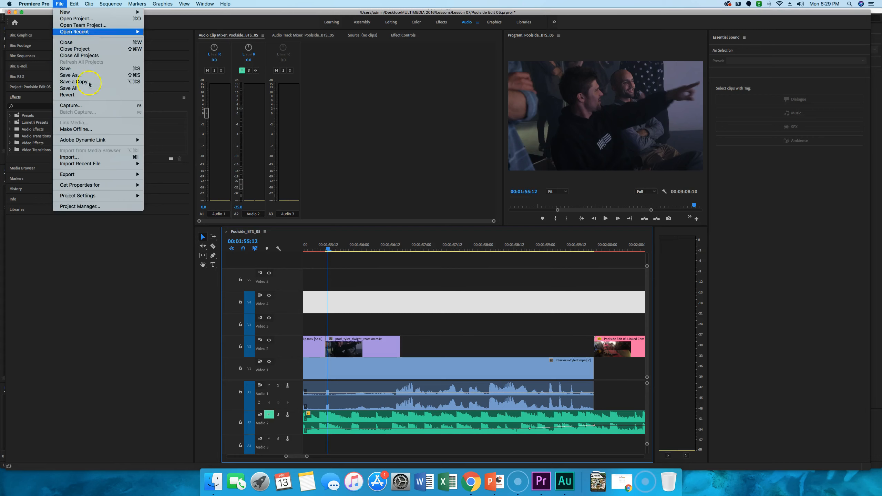
mouse_move(98, 199)
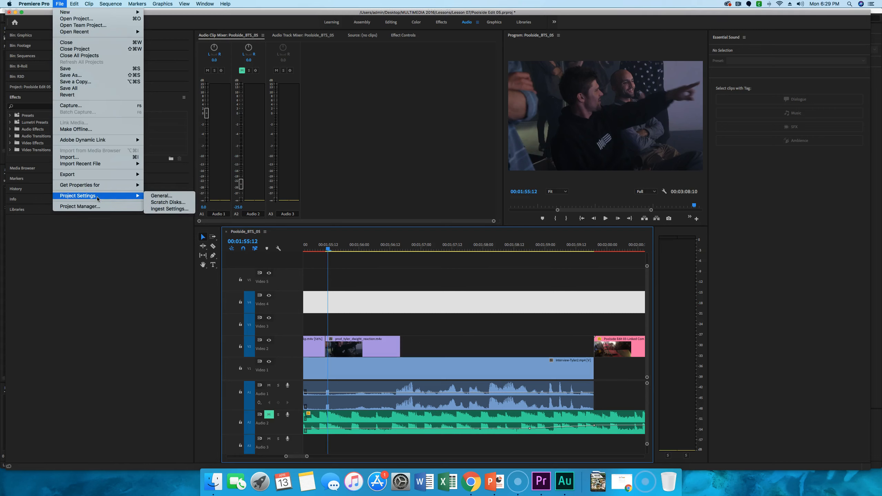
click(165, 204)
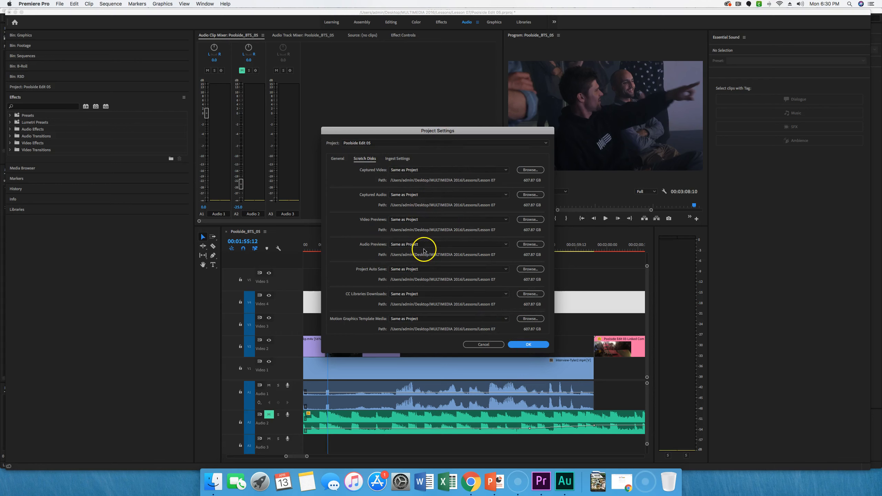
click(526, 344)
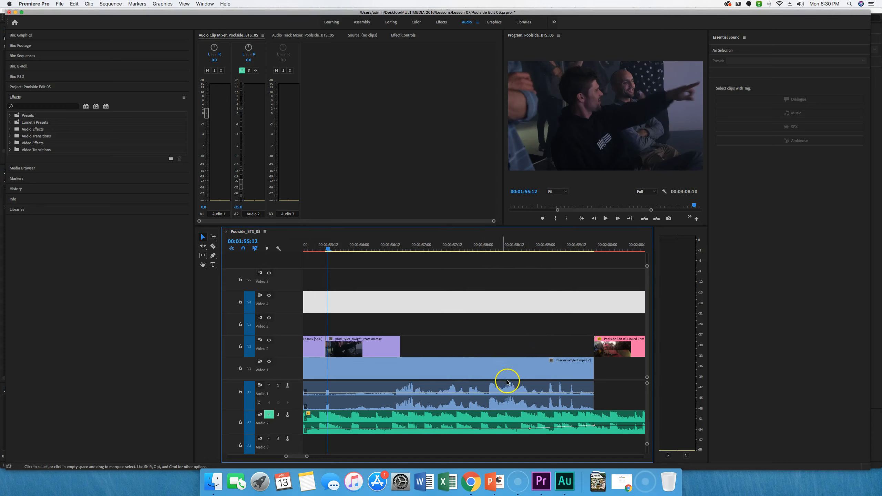
Step: Select the interview clip starting at 00:01:51:23 and play it from its beginning
click(493, 366)
key(minus)
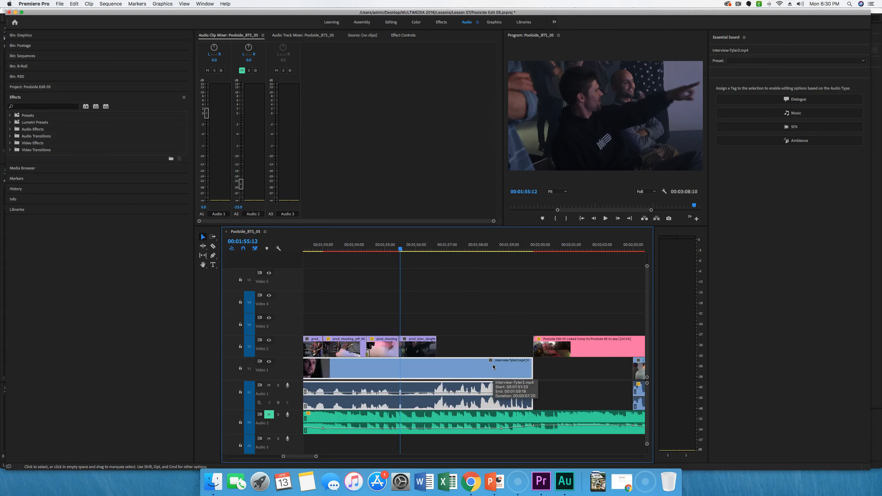
key(minus)
scroll(493, 367, right, 3)
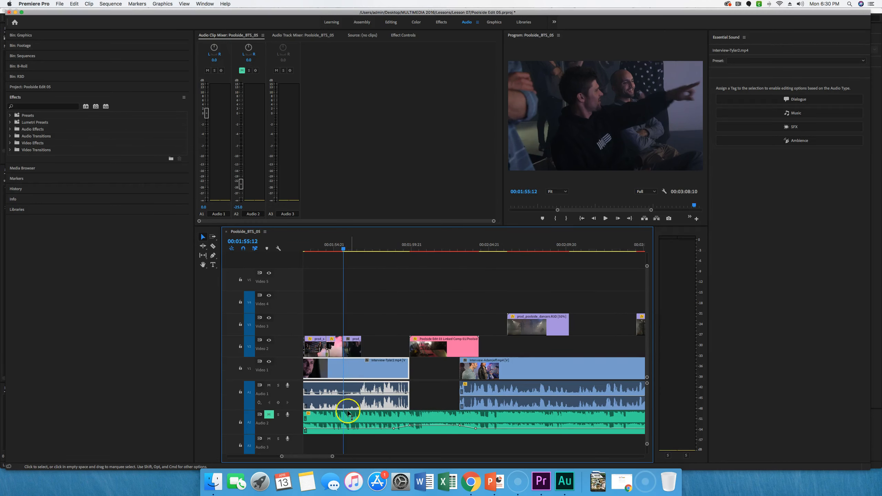
scroll(312, 452, left, 5)
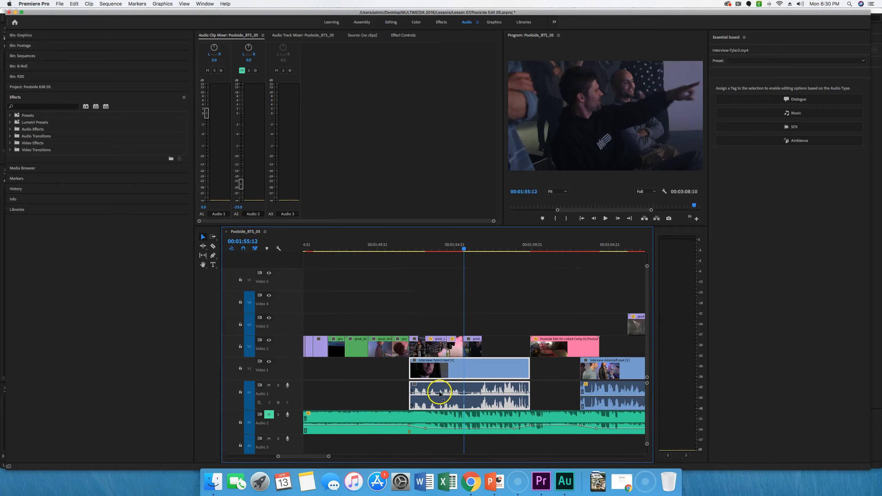
drag(449, 251, 398, 251)
key(space)
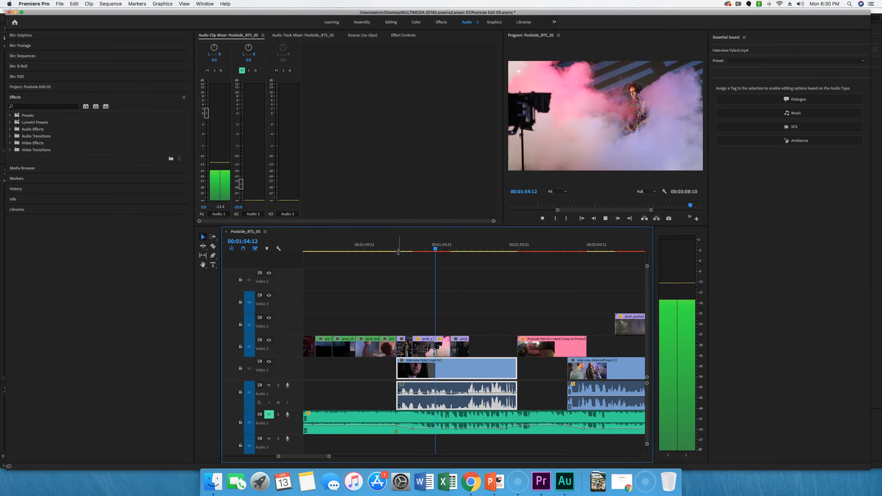
key(space)
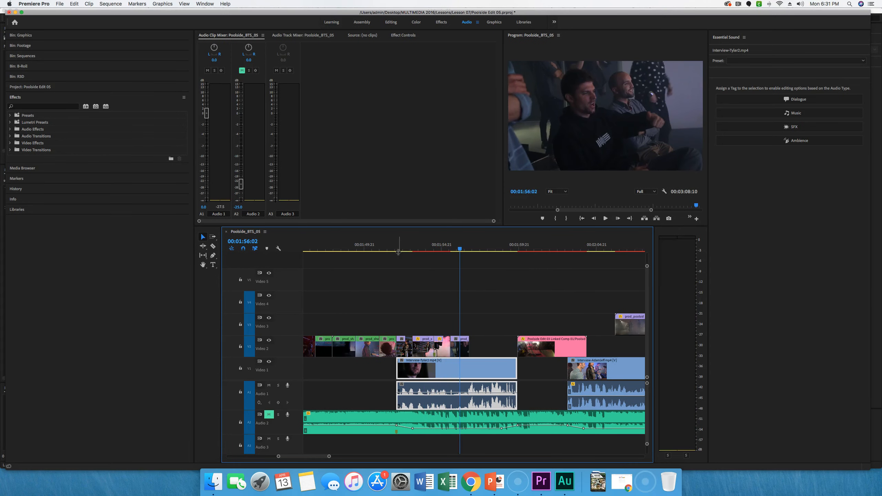
Step: Open the selected interview clip for editing in Adobe Audition and hide the spectral frequency display
right_click(478, 368)
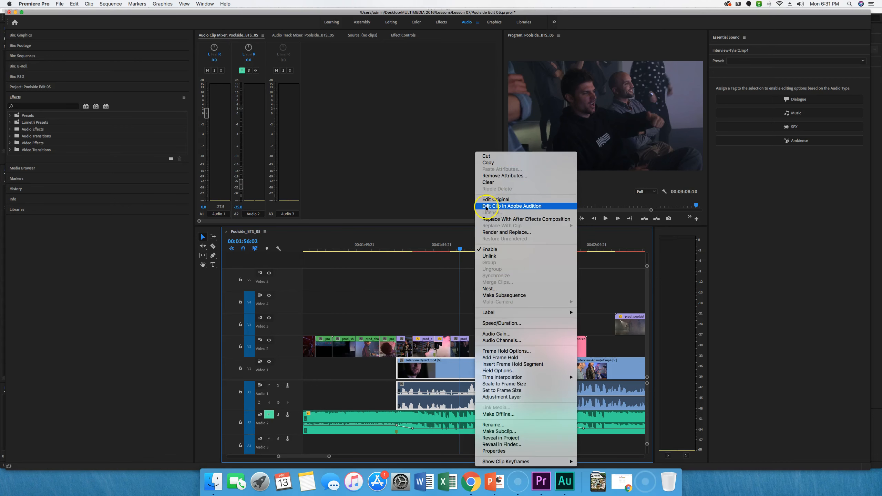
click(530, 206)
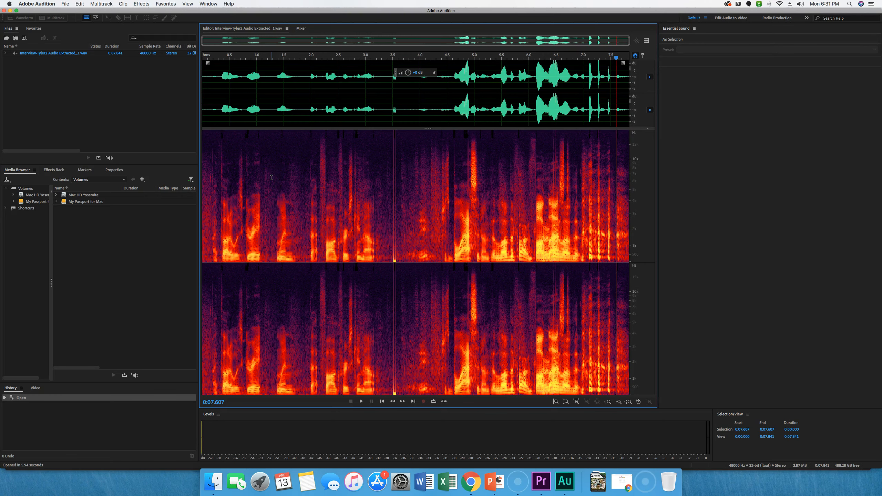
key(shift+d)
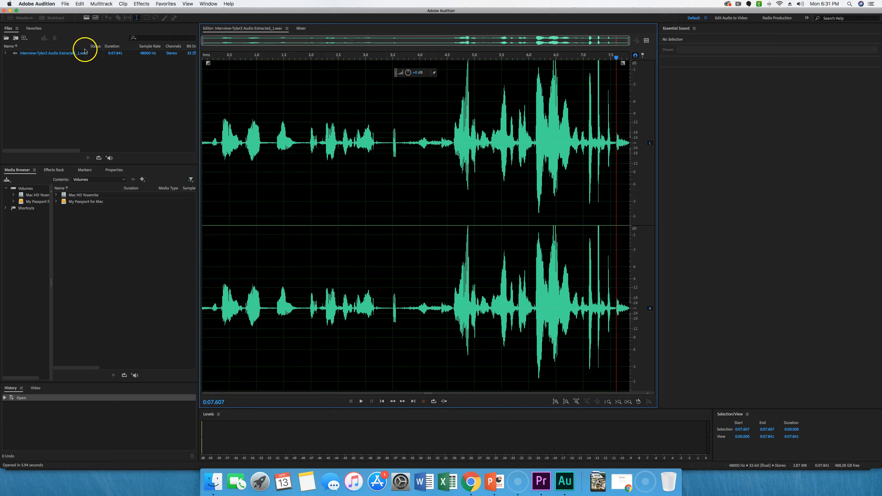
Step: Play the extracted interview audio from near its start to listen for the unwanted noise
click(385, 110)
drag(385, 55, 207, 54)
key(space)
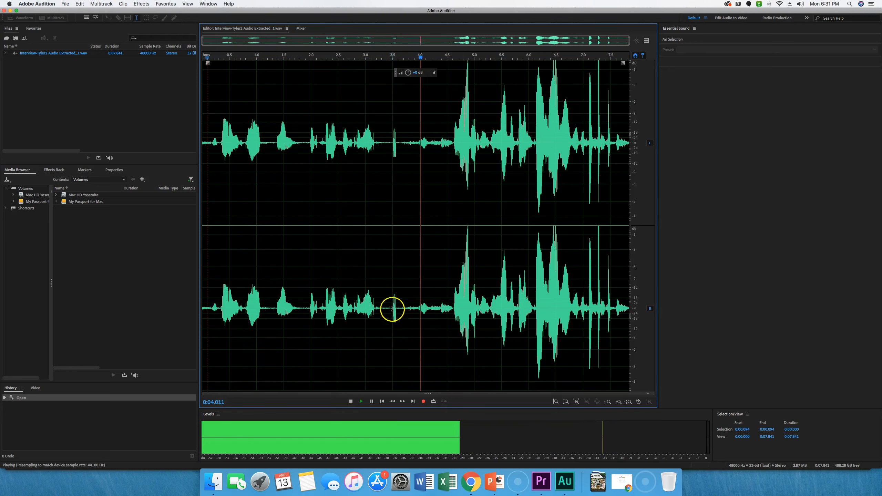
key(space)
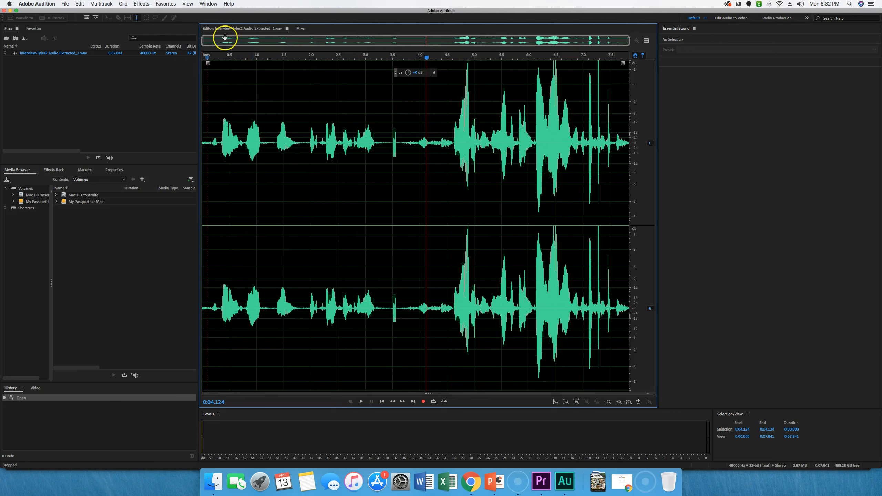
Step: Choose the Default workspace
click(208, 4)
mouse_move(209, 13)
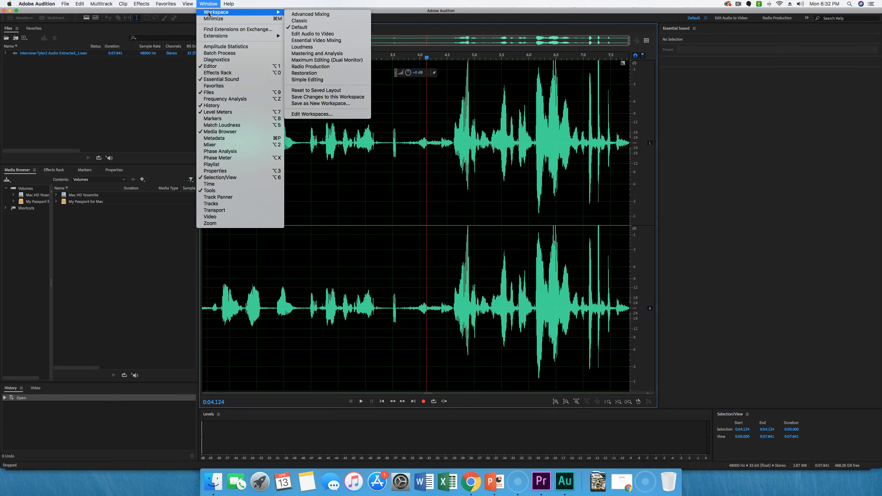
click(321, 28)
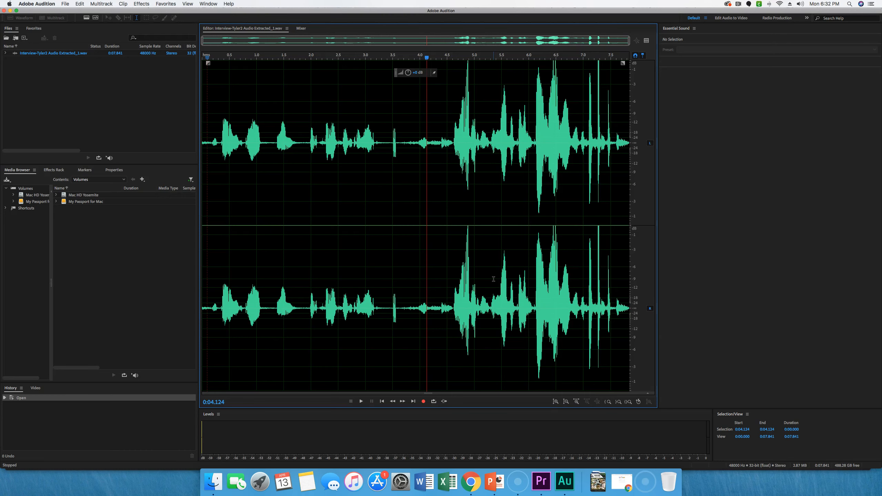
Step: Show the spectral frequency display and play the interview audio from about 1.5 seconds
key(shift+d)
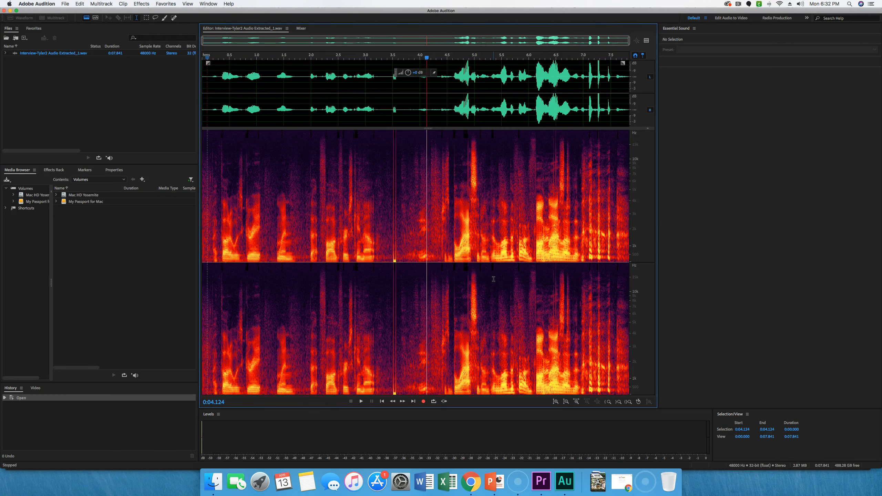
click(428, 367)
click(286, 259)
key(space)
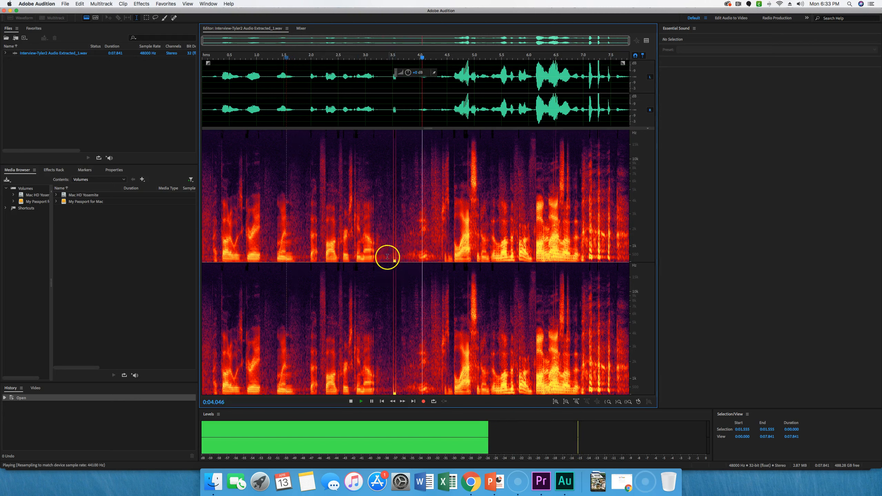
key(space)
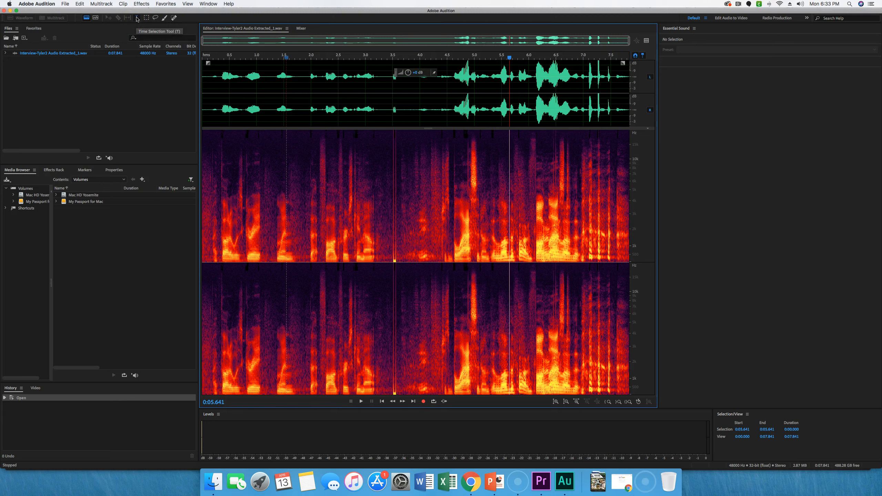
Step: Activate the Time Selection tool
click(138, 19)
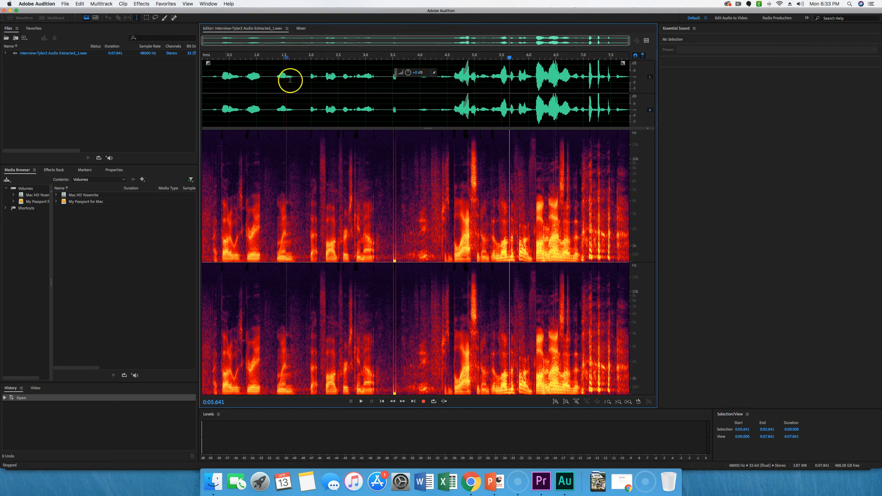
Step: Select about 0.245 seconds of audio around the noise spike near 3.5 seconds
drag(510, 58, 390, 63)
click(390, 259)
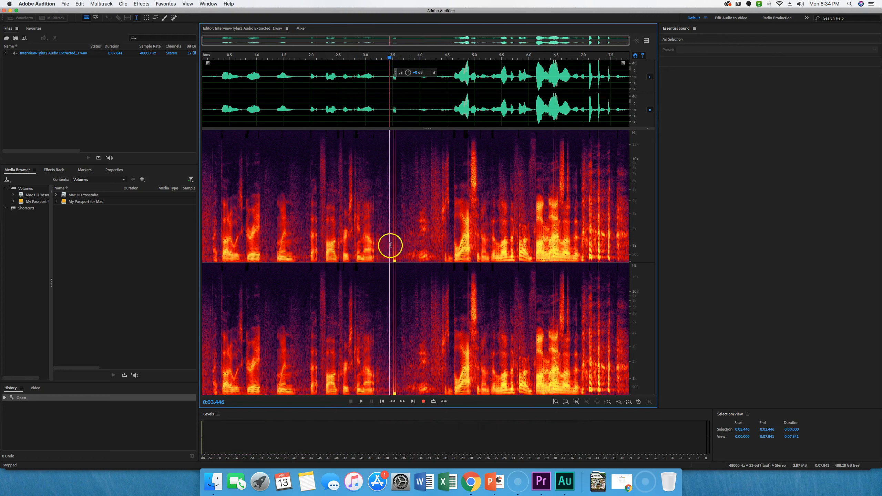
scroll(393, 253, up, 2)
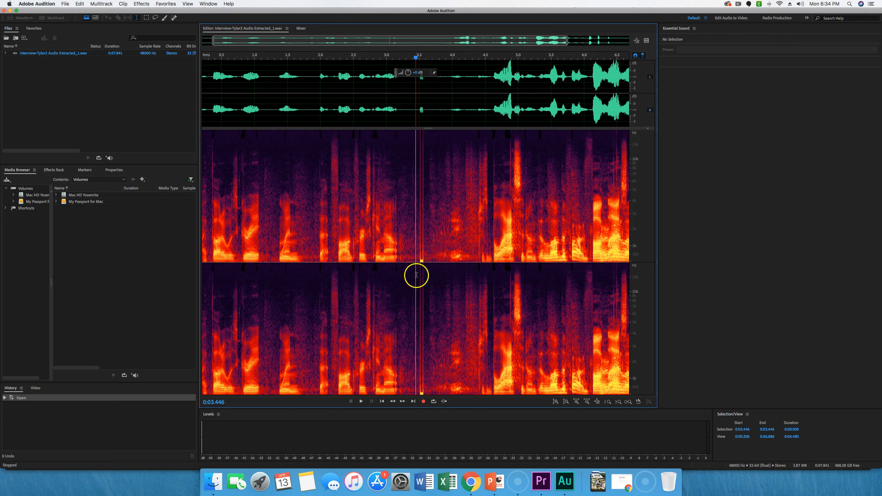
drag(412, 215, 427, 180)
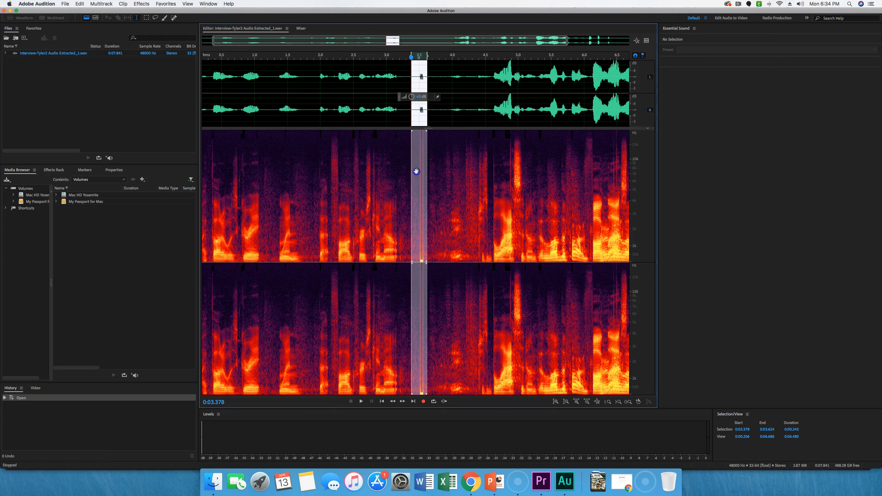
Step: Copy an equally long stretch of clean audio just after the spike and paste it over the noise, starting at 3.409 seconds
mouse_move(415, 172)
mouse_down()
mouse_move(405, 172)
mouse_move(432, 174)
mouse_up()
key(super+c)
mouse_move(435, 211)
mouse_down()
mouse_move(408, 211)
mouse_move(421, 211)
mouse_up()
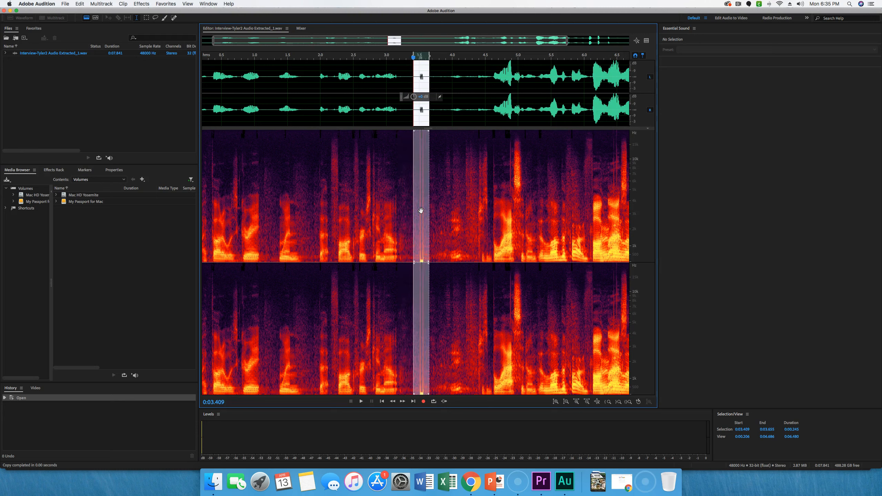
key(super+v)
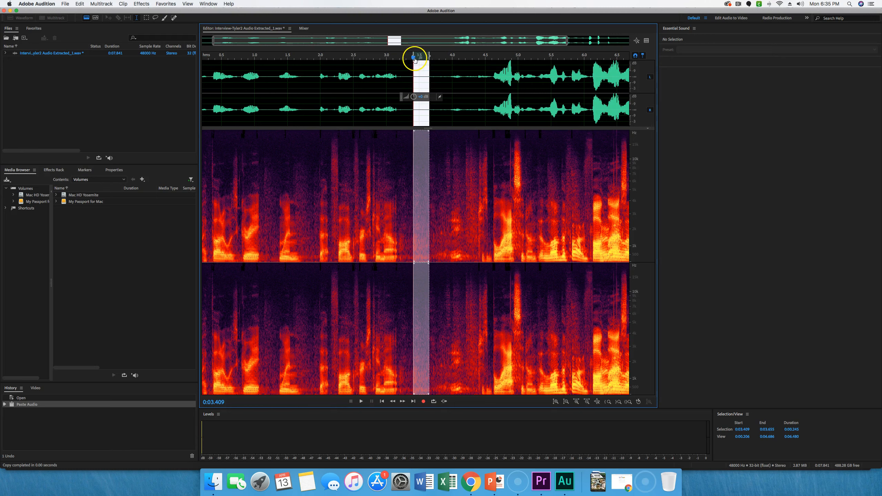
Step: Play the repaired interview audio from about 2.2 seconds to check the former noise spot
drag(415, 58, 333, 58)
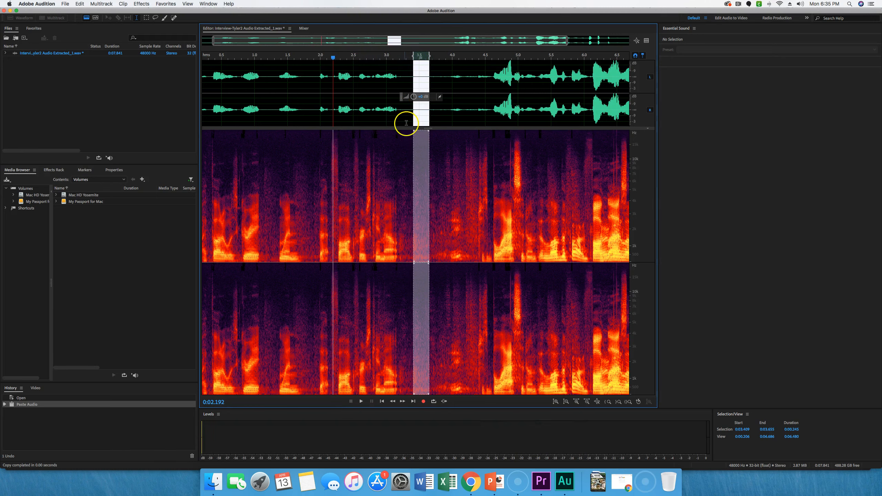
key(space)
key(space)
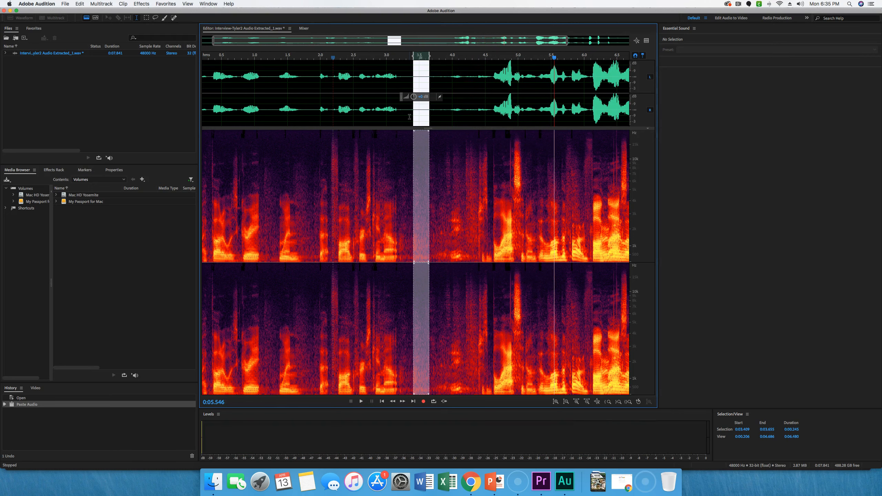
scroll(410, 117, up, 5)
scroll(371, 158, down, 5)
scroll(410, 361, left, 5)
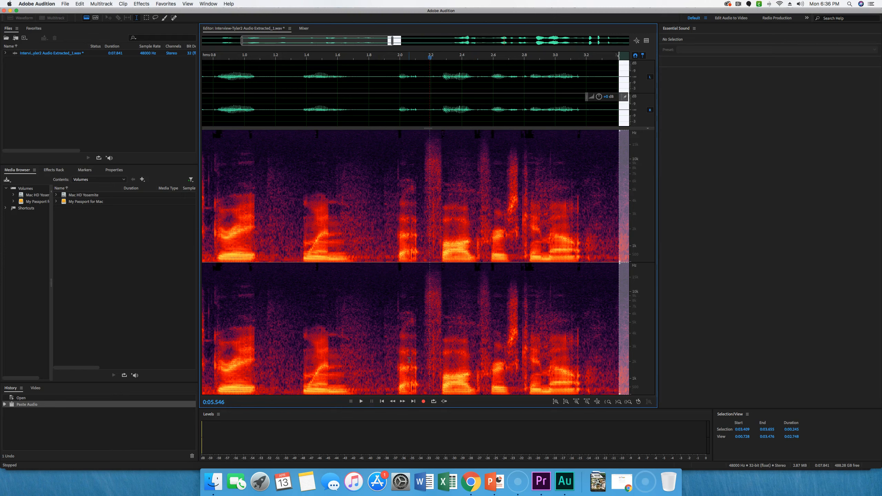
Step: Switch to Premiere Pro, stop playback and move the Poolside_BTS_05 playhead to 00:01:32:07
click(66, 4)
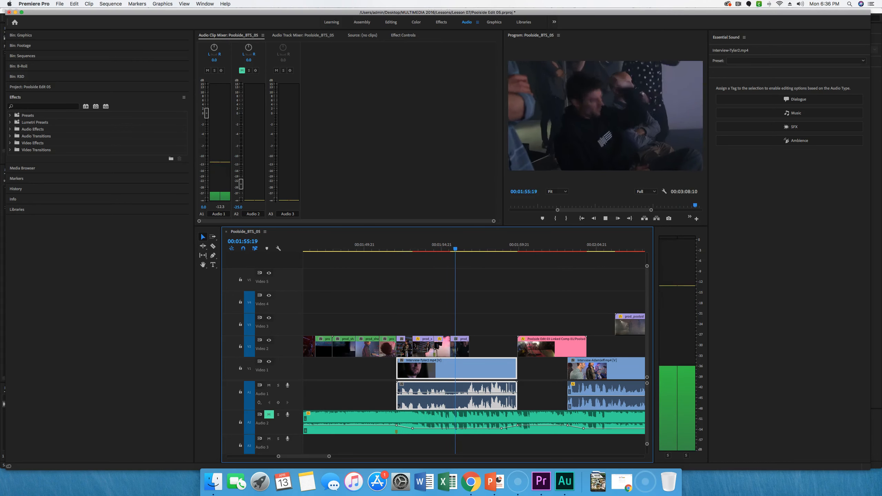
key(space)
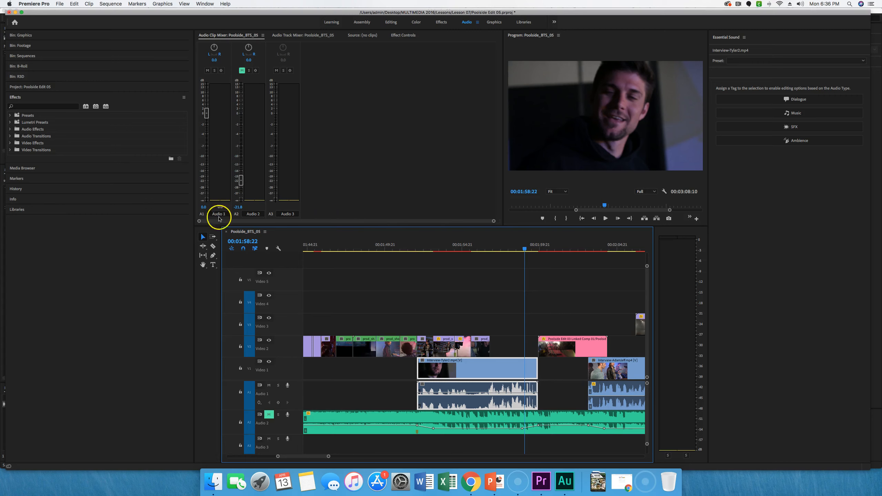
click(259, 242)
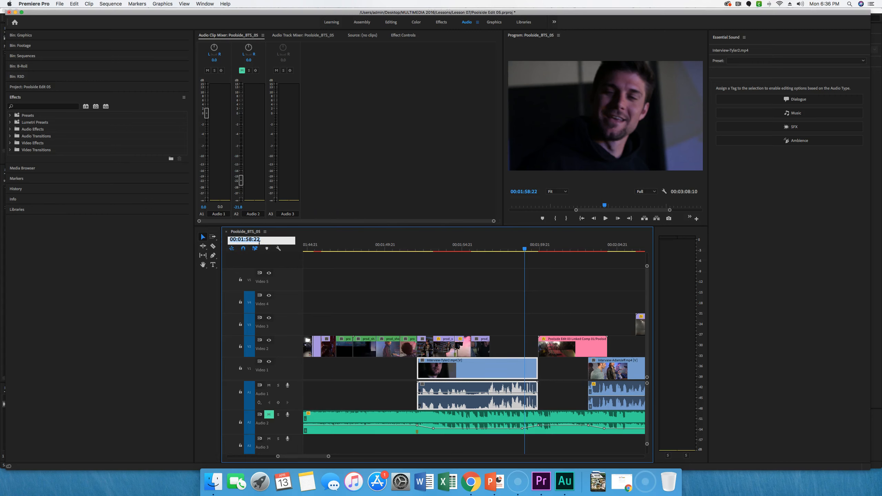
text(1:32:07)
key(Return)
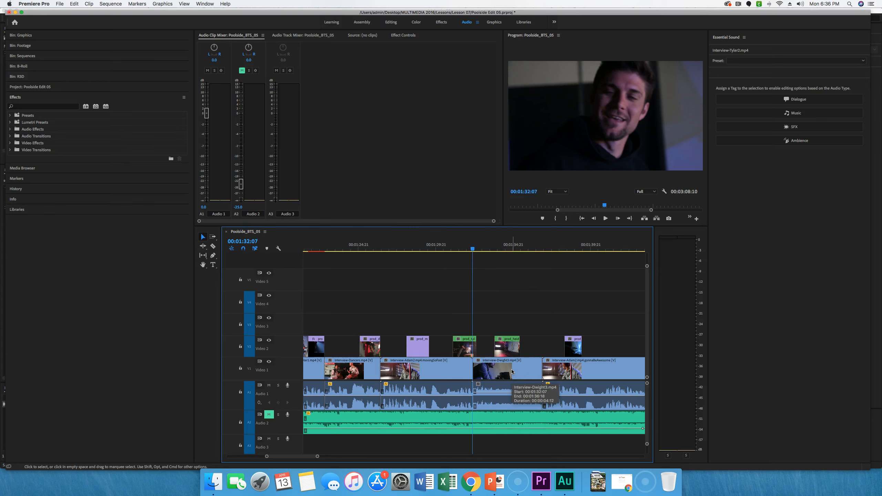
Step: Play the Interview-Dwight3.mp4 clip from its start on the timeline to listen for background noise
key(=)
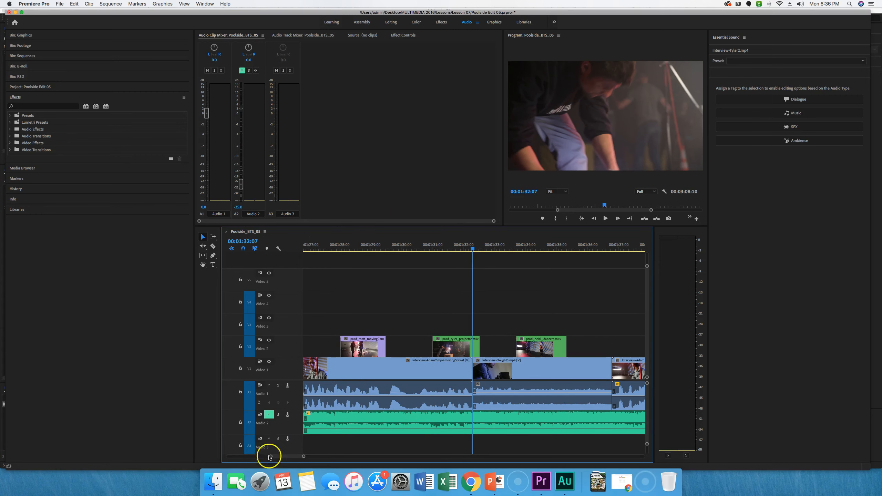
scroll(282, 457, down, 3)
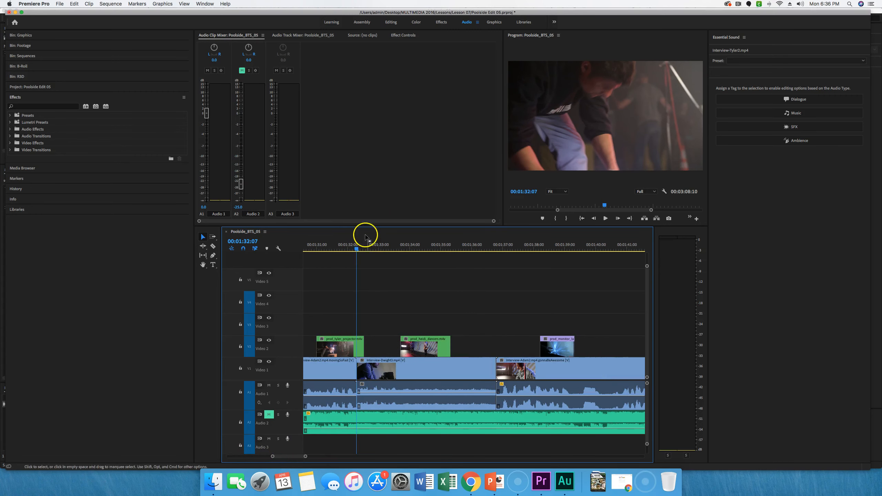
key(space)
key(space)
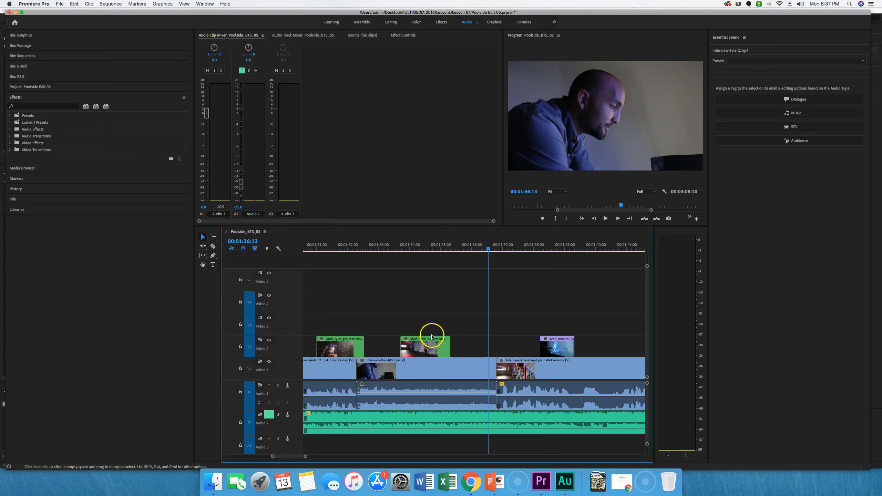
Step: Open the Interview-Dwight3.mp4 timeline clip in the Source Monitor and examine how much media lies beyond its used range
click(445, 371)
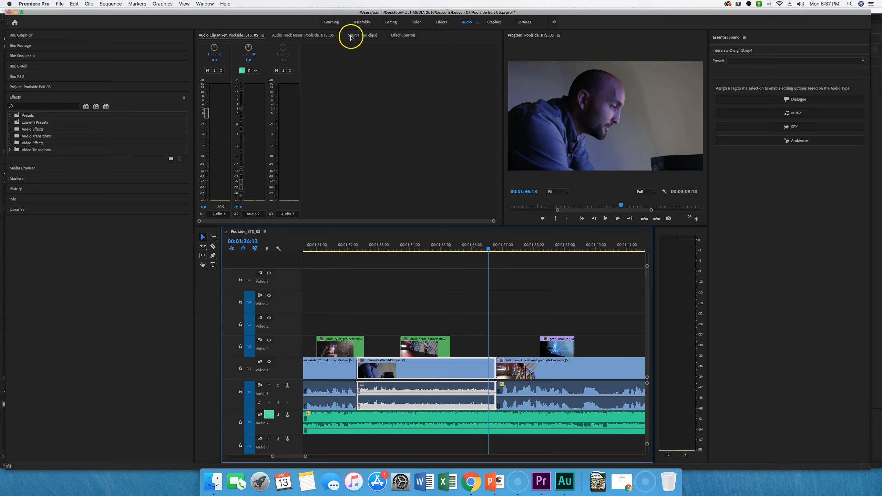
click(351, 36)
click(404, 372)
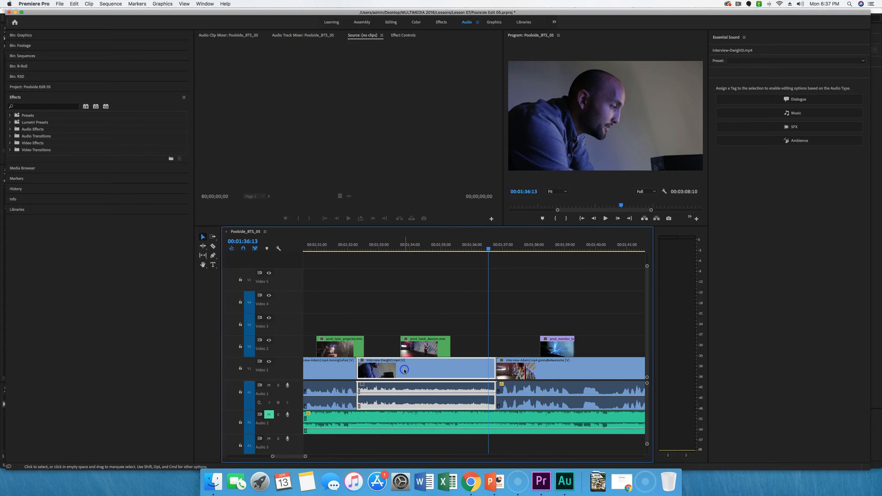
double_click(404, 371)
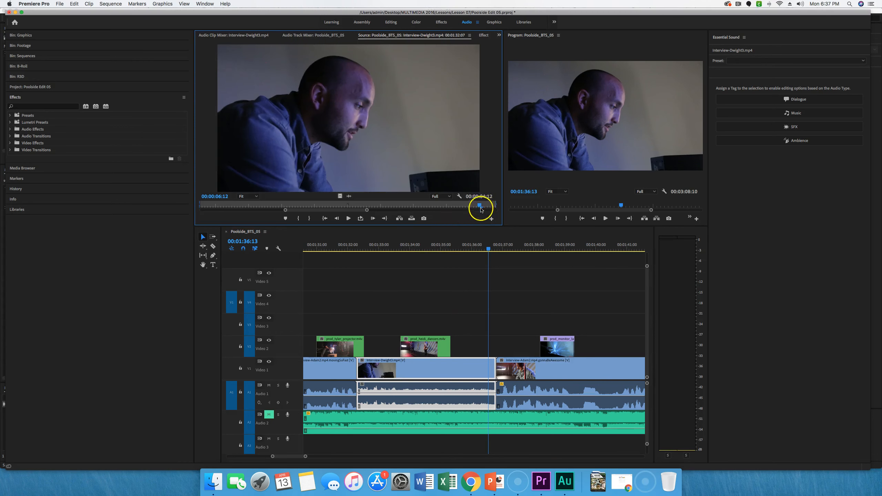
drag(326, 210, 455, 210)
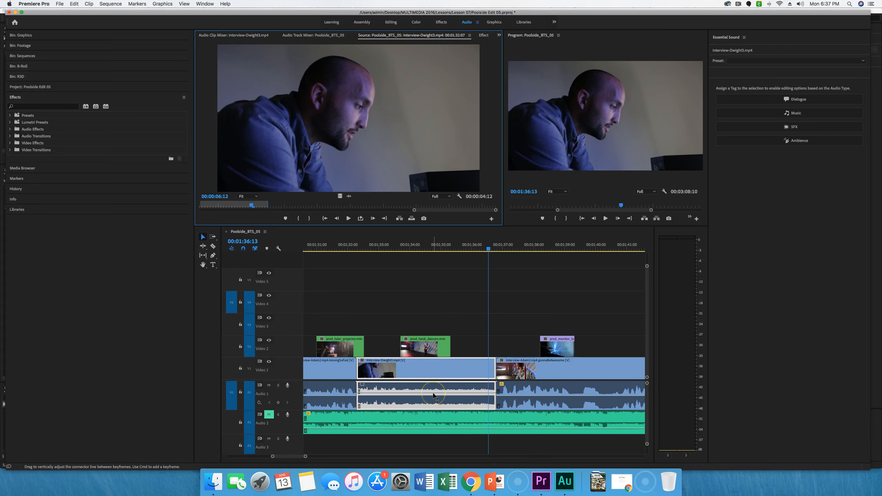
Step: Move the Interview-Dwight3.mp4 audio down to the Audio 3 track and set the playhead to the clip's end at 00:01:36:19
click(433, 395)
drag(383, 397, 418, 441)
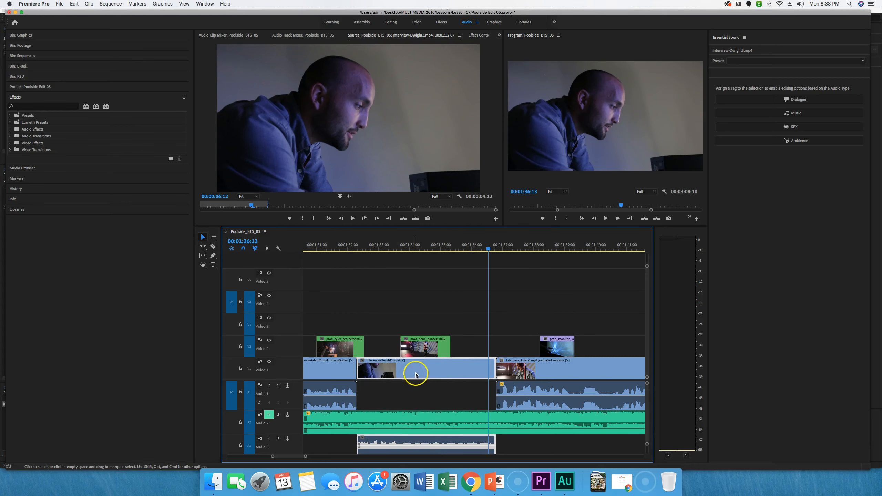
scroll(430, 421, down, 3)
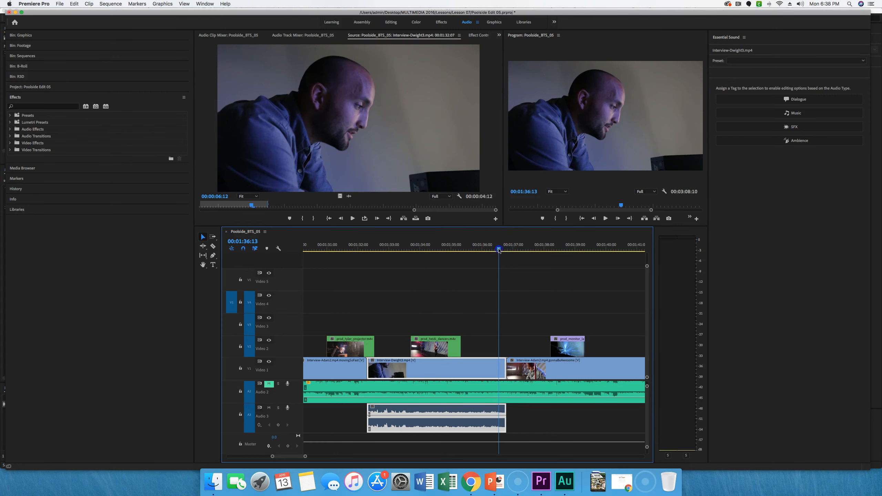
drag(498, 248, 507, 251)
mouse_move(439, 226)
mouse_down()
mouse_move(438, 141)
mouse_move(434, 225)
mouse_up()
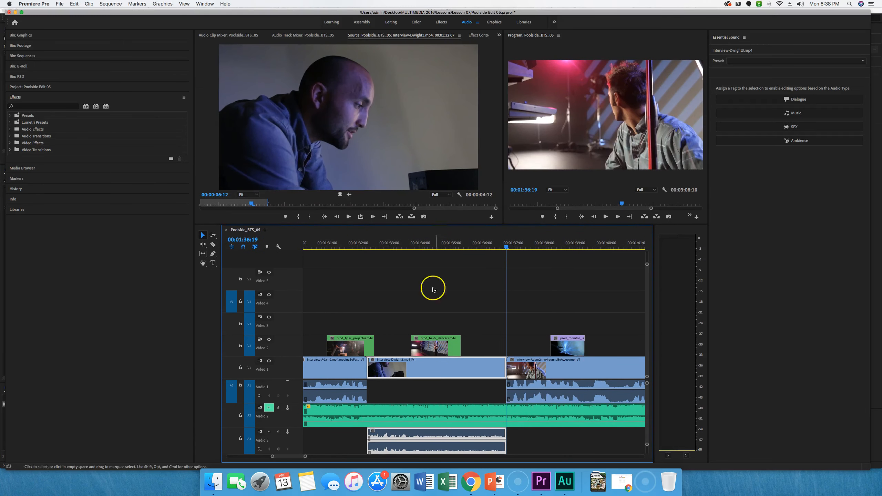
Step: Unlink the Interview-Dwight3.mp4 audio from its video and extend the audio's end to the limit of its media, a duration of 00:00:07:23
right_click(450, 441)
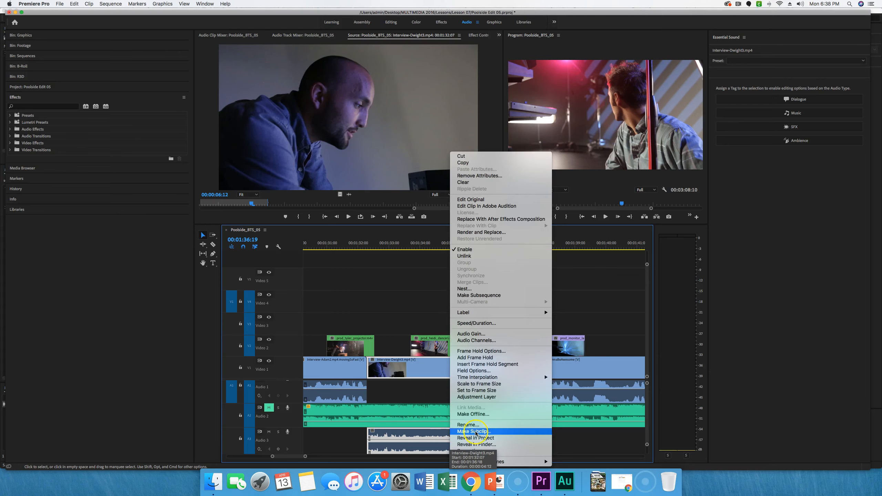
click(460, 258)
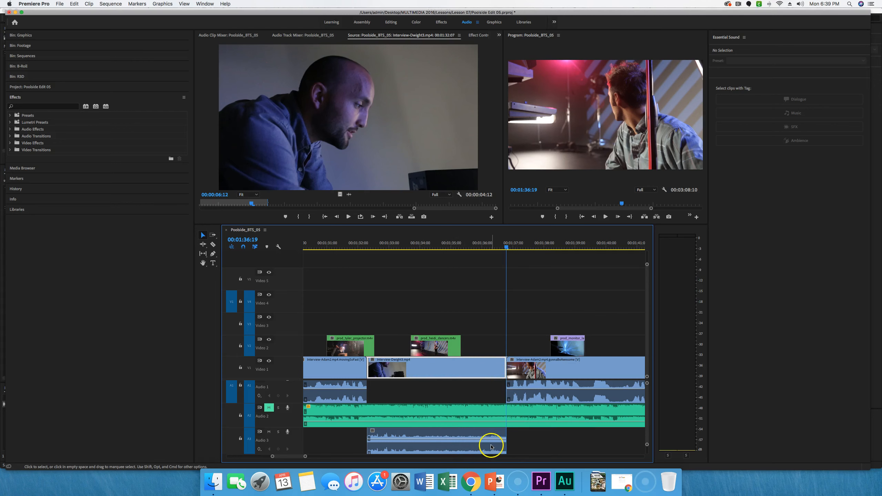
drag(505, 441, 614, 440)
scroll(590, 441, right, 5)
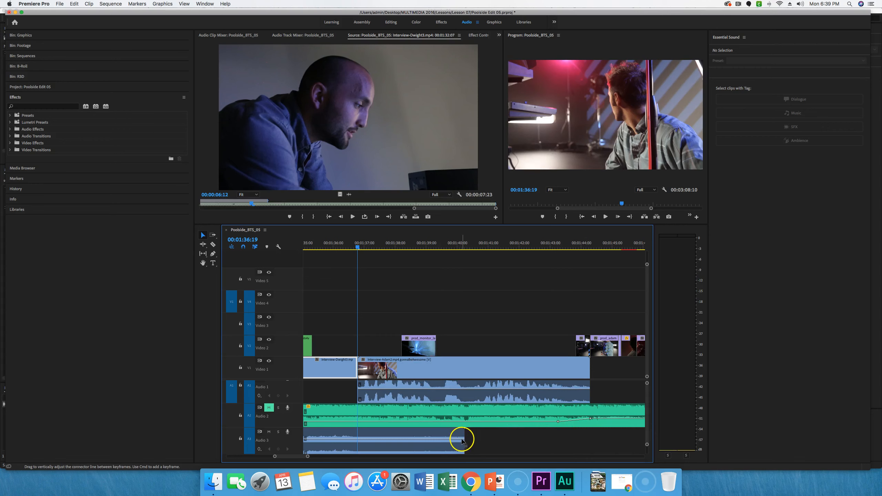
drag(463, 436, 476, 436)
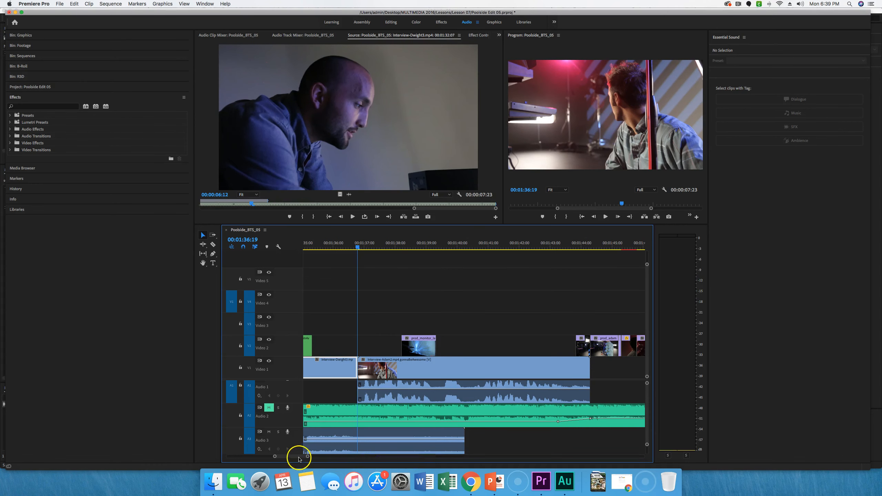
drag(299, 458, 297, 459)
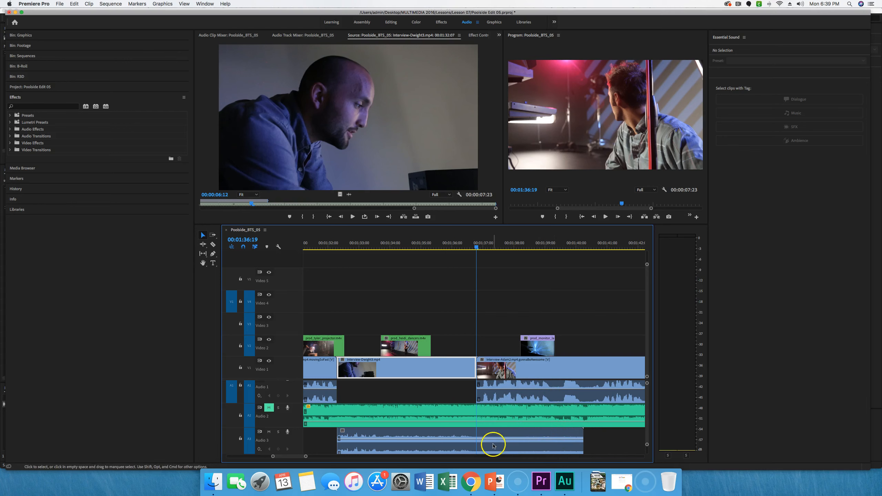